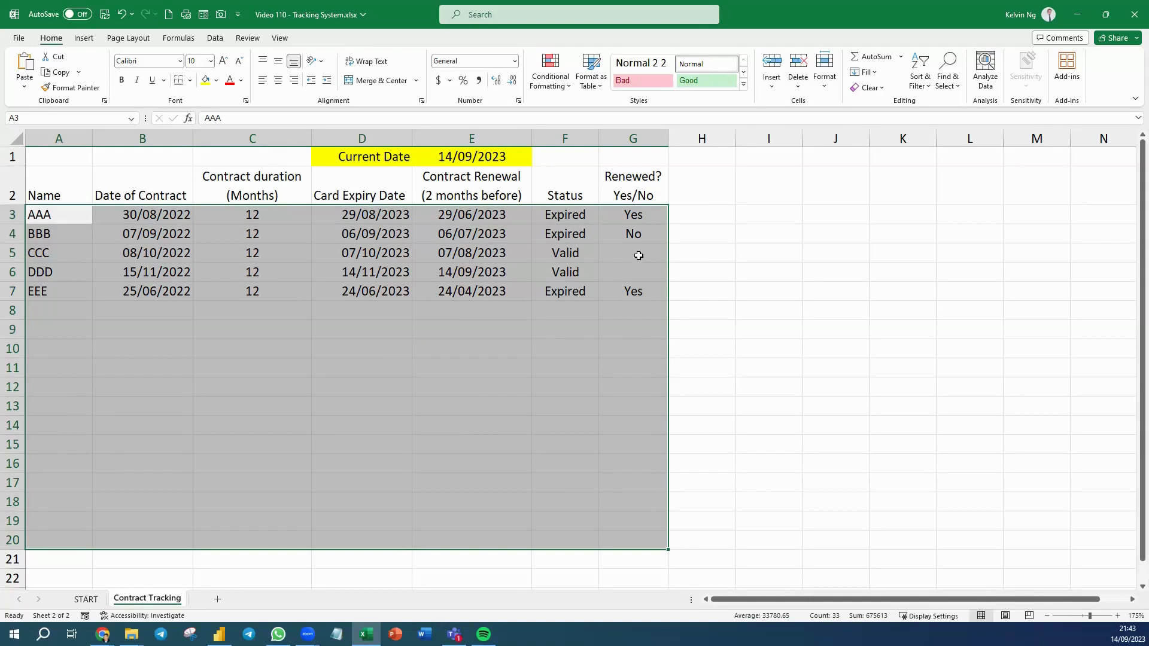
Add a formula-based conditional formatting rule to A3:G20, beginning its AND formula with the condition $F3="Valid".
{"action": "left_click", "coordinate": [548, 93]}
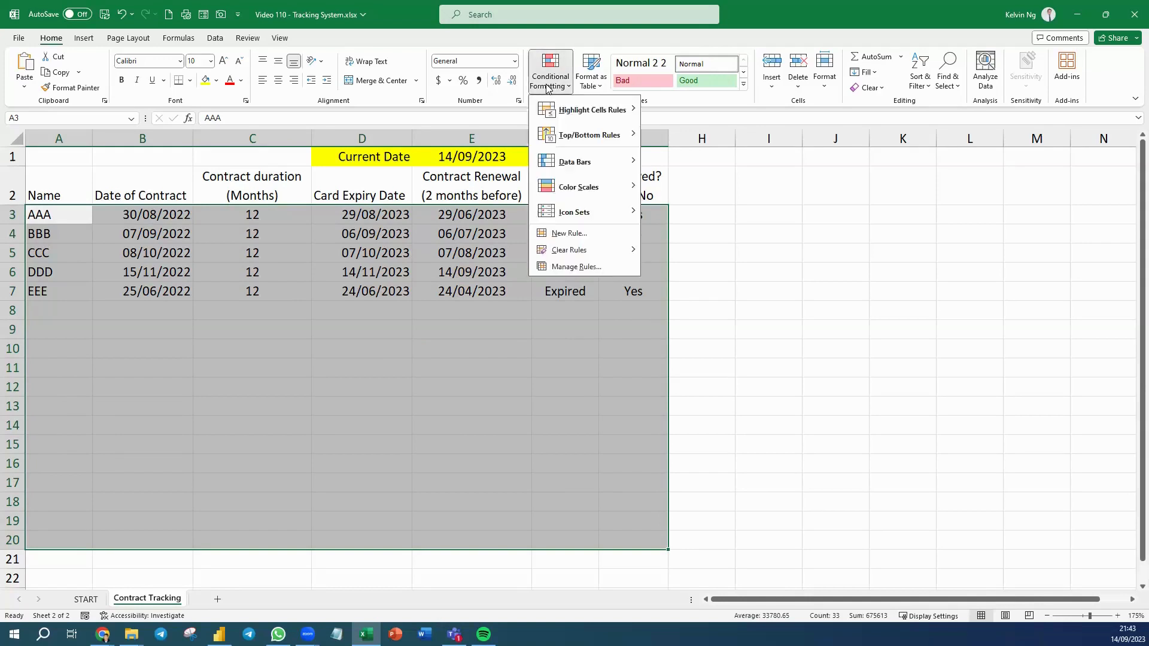
{"action": "left_click", "coordinate": [565, 232]}
{"action": "left_click", "coordinate": [711, 202]}
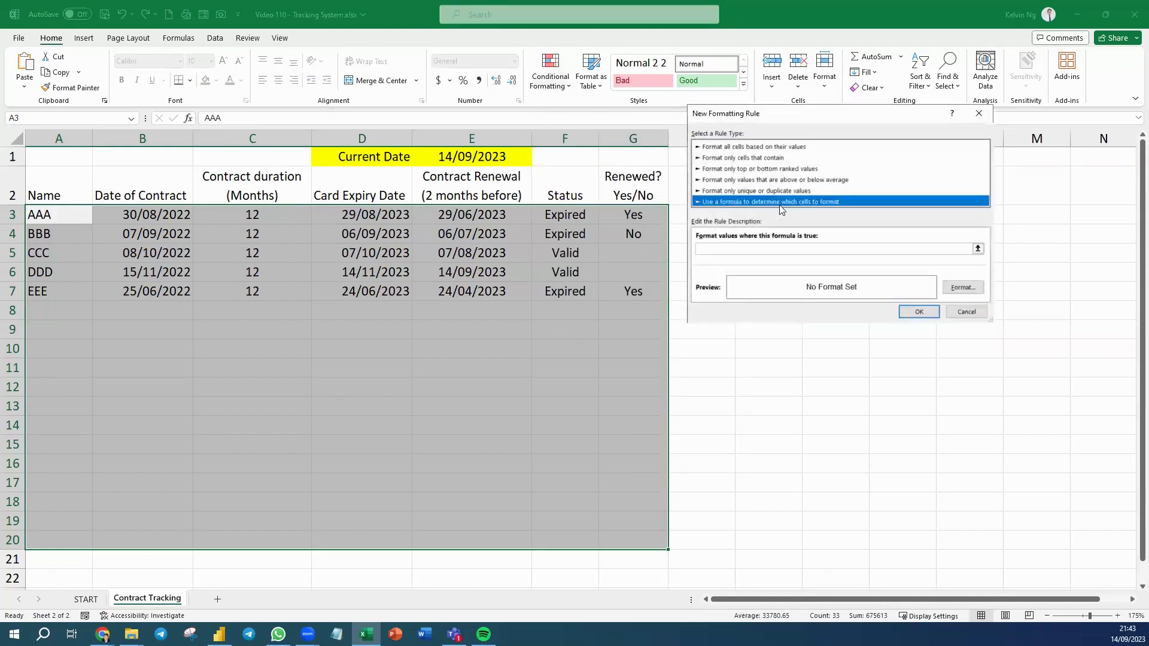
{"action": "left_click", "coordinate": [710, 250]}
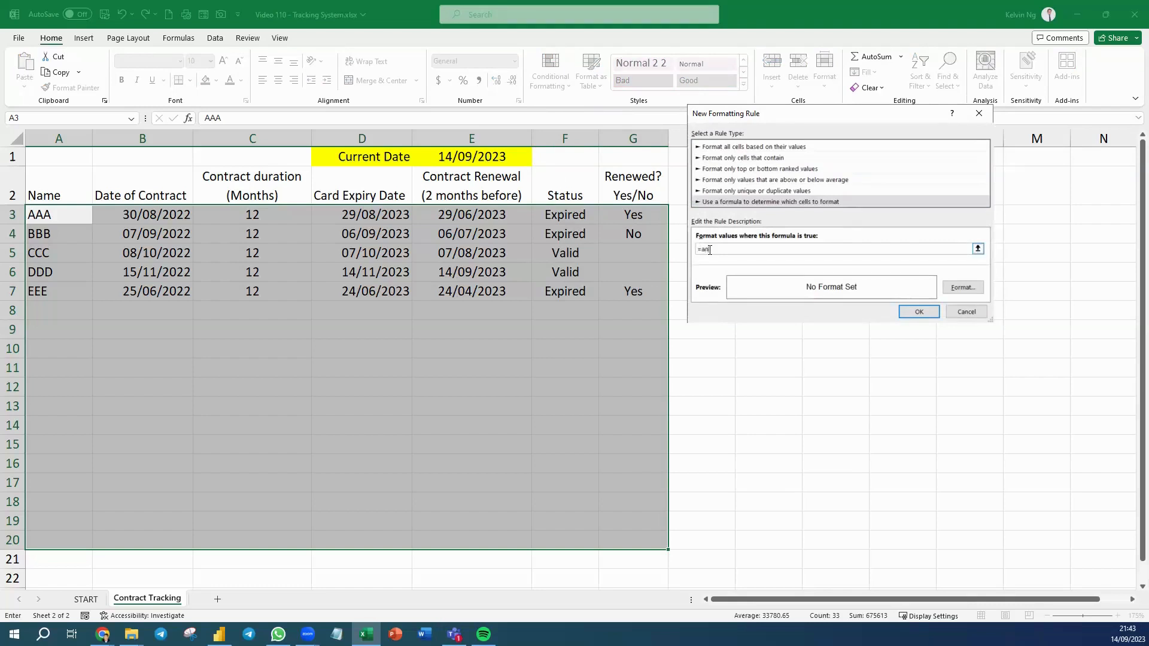
{"action": "key", "text": "Tab"}
{"action": "left_click", "coordinate": [742, 252]}
{"action": "type", "text": "d("}
{"action": "left_click", "coordinate": [578, 216]}
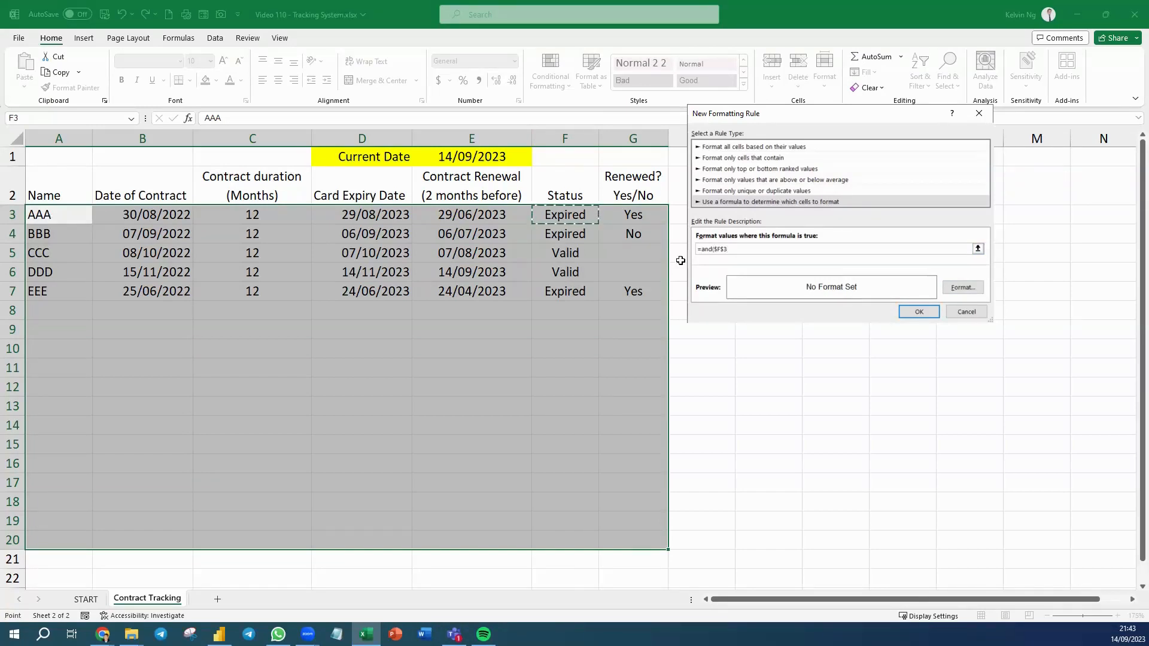
{"action": "key", "text": "F4"}
{"action": "type", "text": "=\"Valid\","}
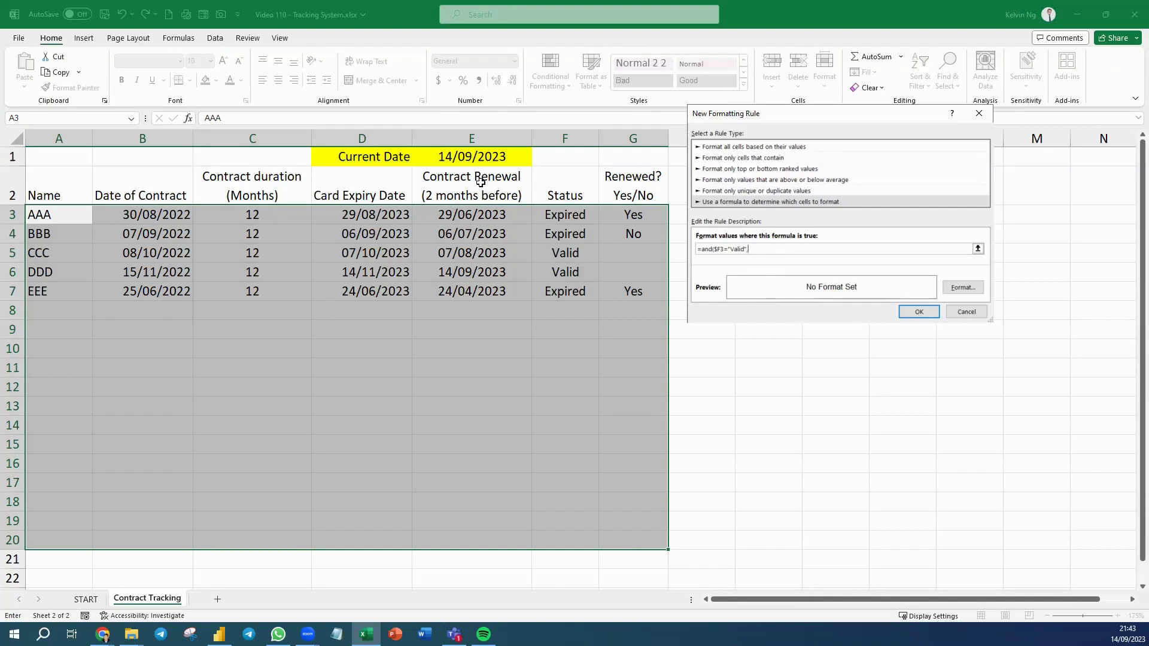
Complete the AND formula with a second condition that the contract renewal date is on or after the current date, $E3>=$E$1.
{"action": "left_click", "coordinate": [502, 216]}
{"action": "key", "text": "F4"}
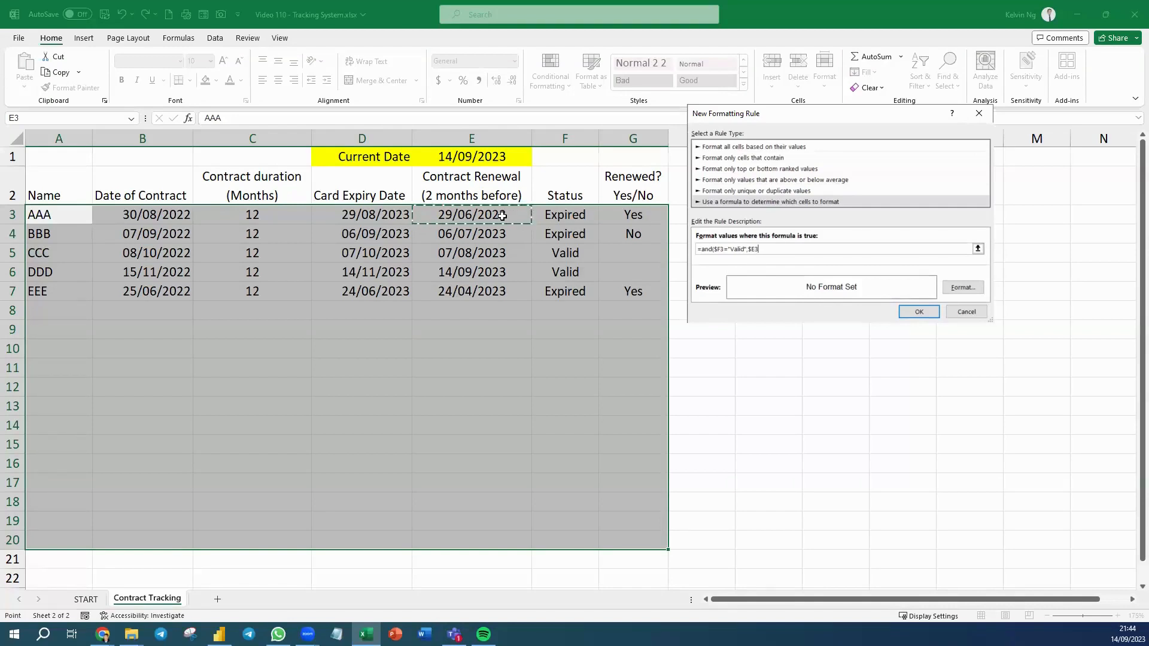
{"action": "type", "text": ">="}
{"action": "left_click", "coordinate": [459, 157]}
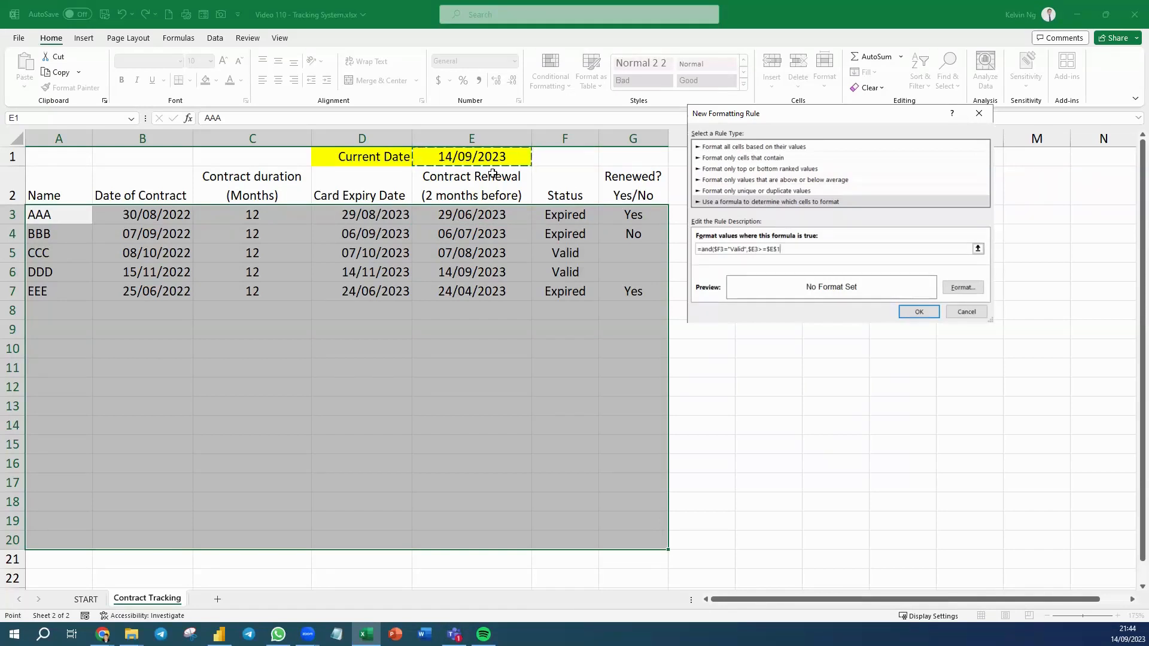
{"action": "type", "text": ")"}
Give the valid-contract rule a bold font and the lightest green fill, and apply it to the table.
{"action": "left_click", "coordinate": [960, 288]}
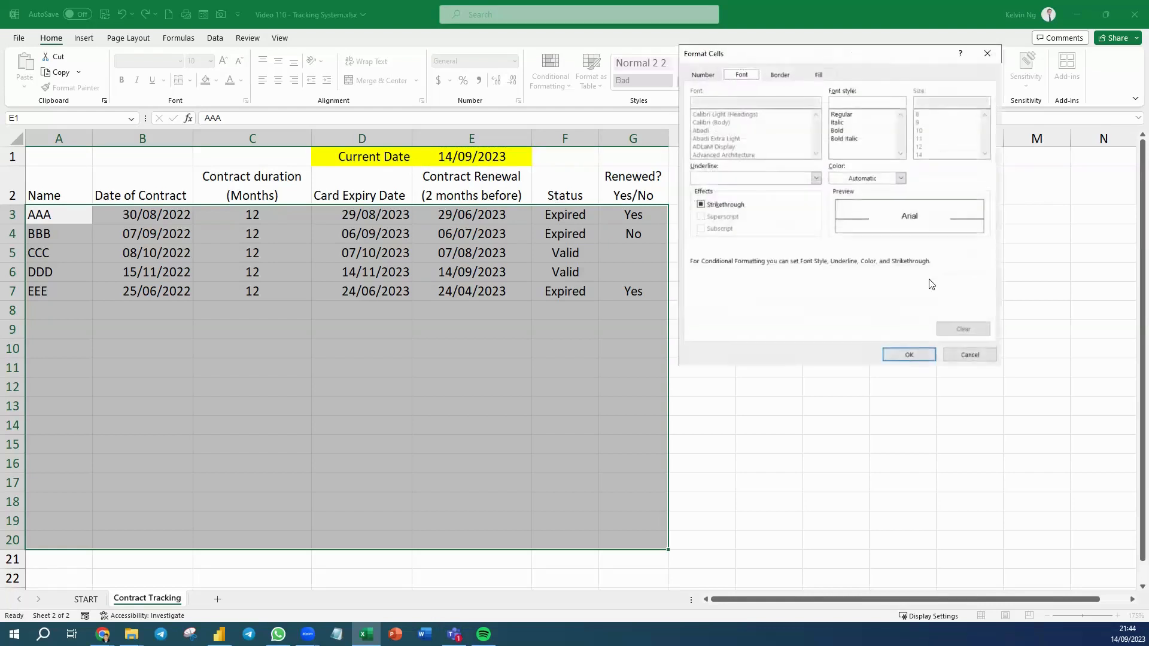
{"action": "left_click", "coordinate": [838, 131]}
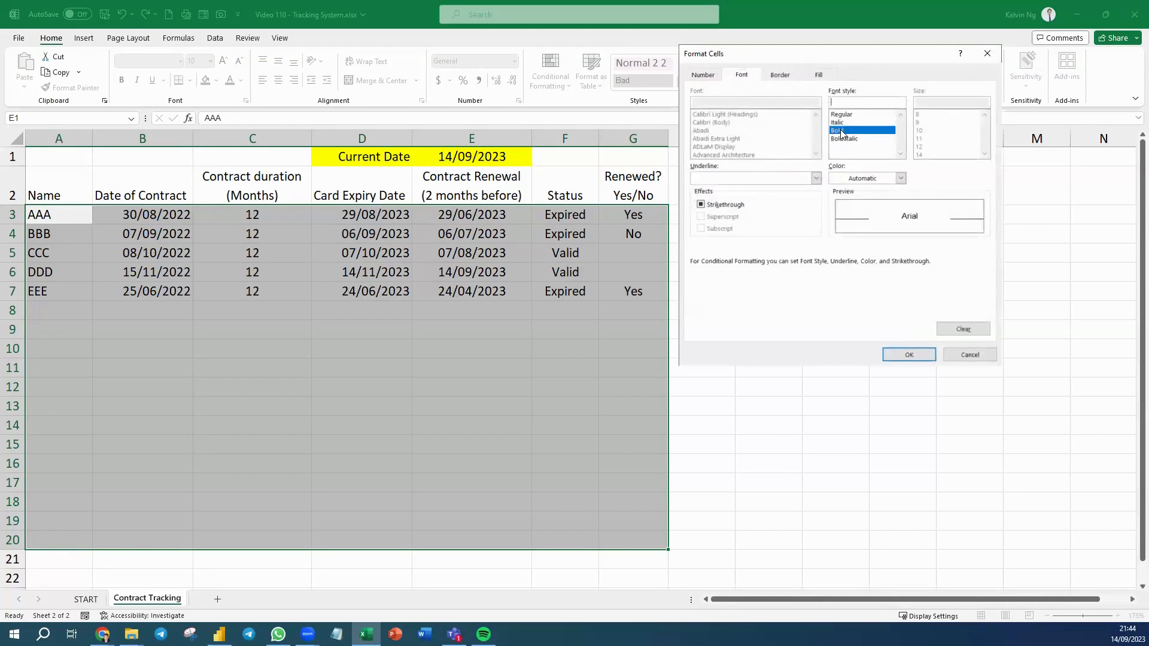
{"action": "left_click", "coordinate": [884, 179]}
{"action": "left_click", "coordinate": [835, 174]}
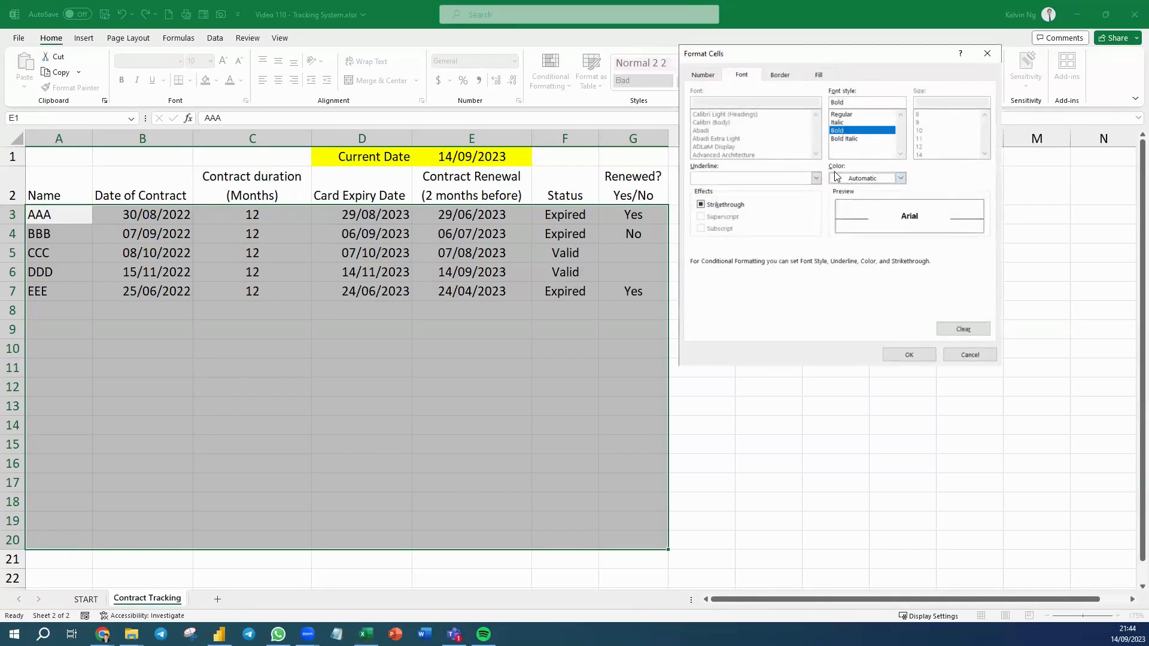
{"action": "left_click", "coordinate": [818, 75]}
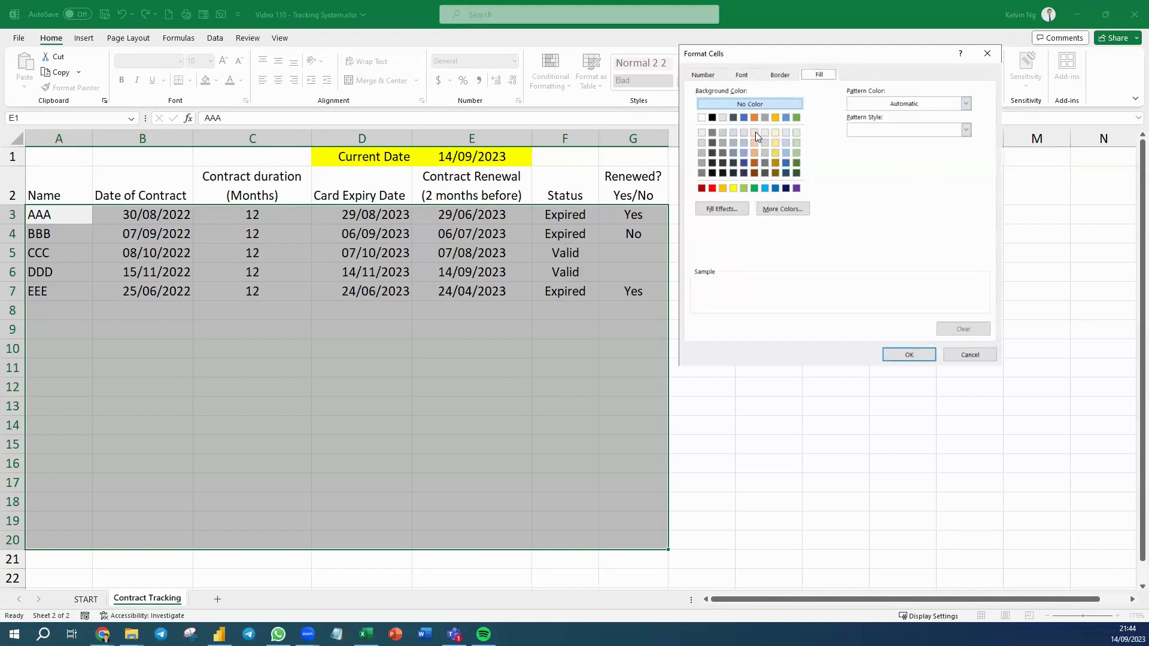
{"action": "left_click", "coordinate": [797, 134]}
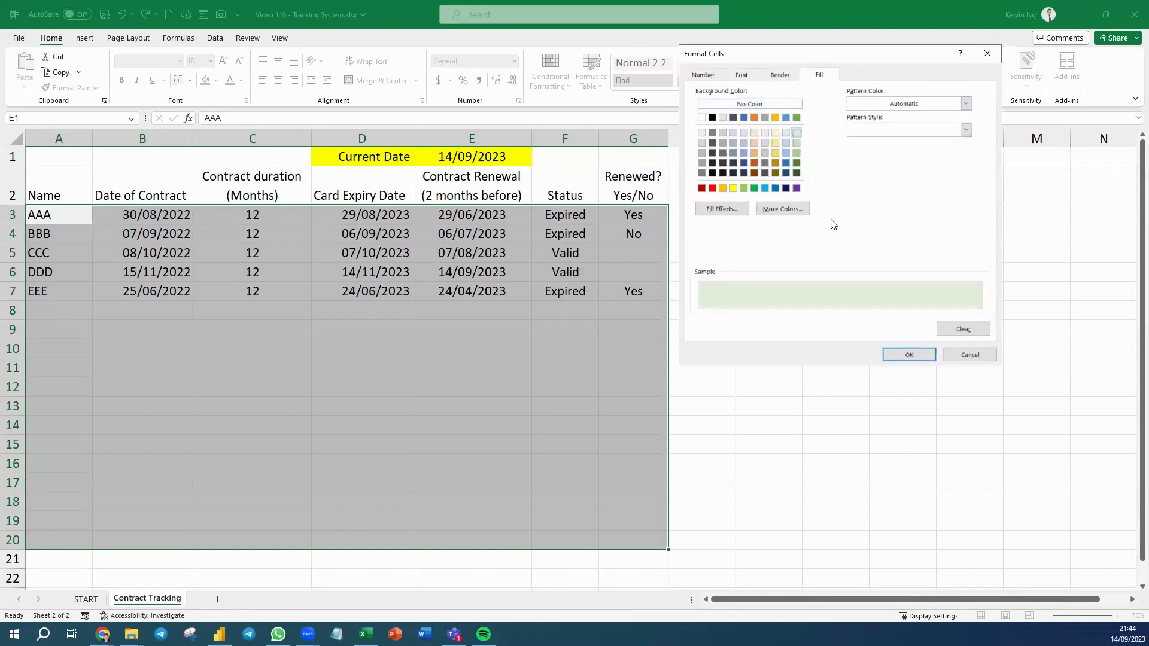
{"action": "left_click", "coordinate": [907, 357]}
{"action": "left_click", "coordinate": [921, 311]}
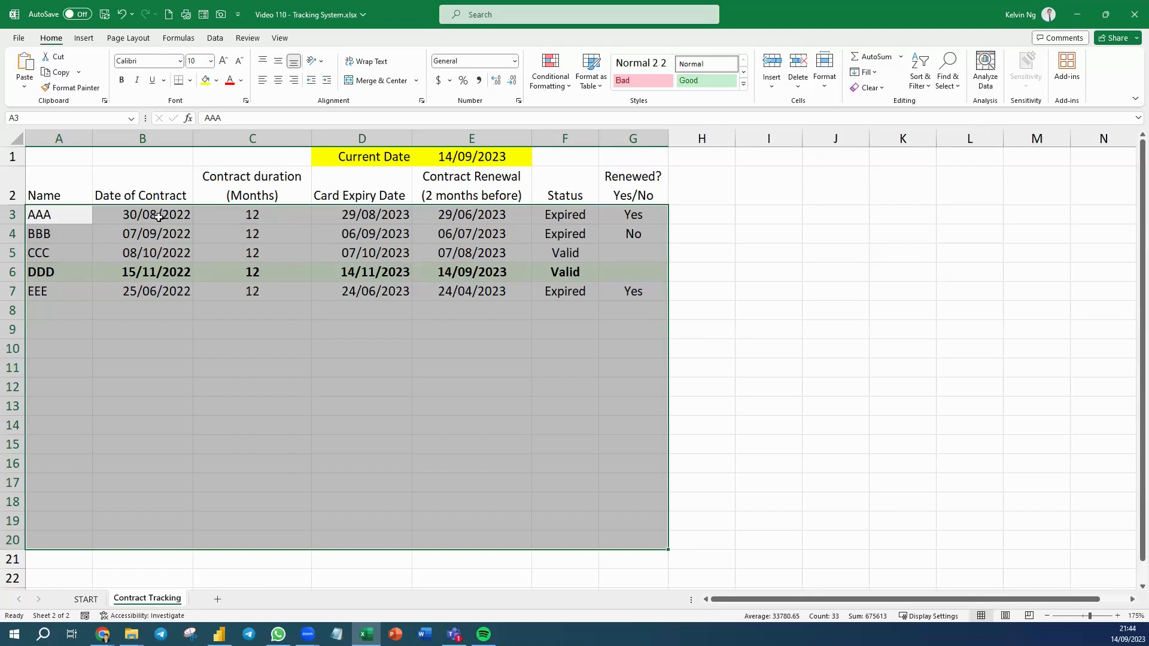
Add another formula-based conditional formatting rule to A3:G20, beginning its AND formula with the condition $F3="Expired".
{"action": "left_click", "coordinate": [550, 90]}
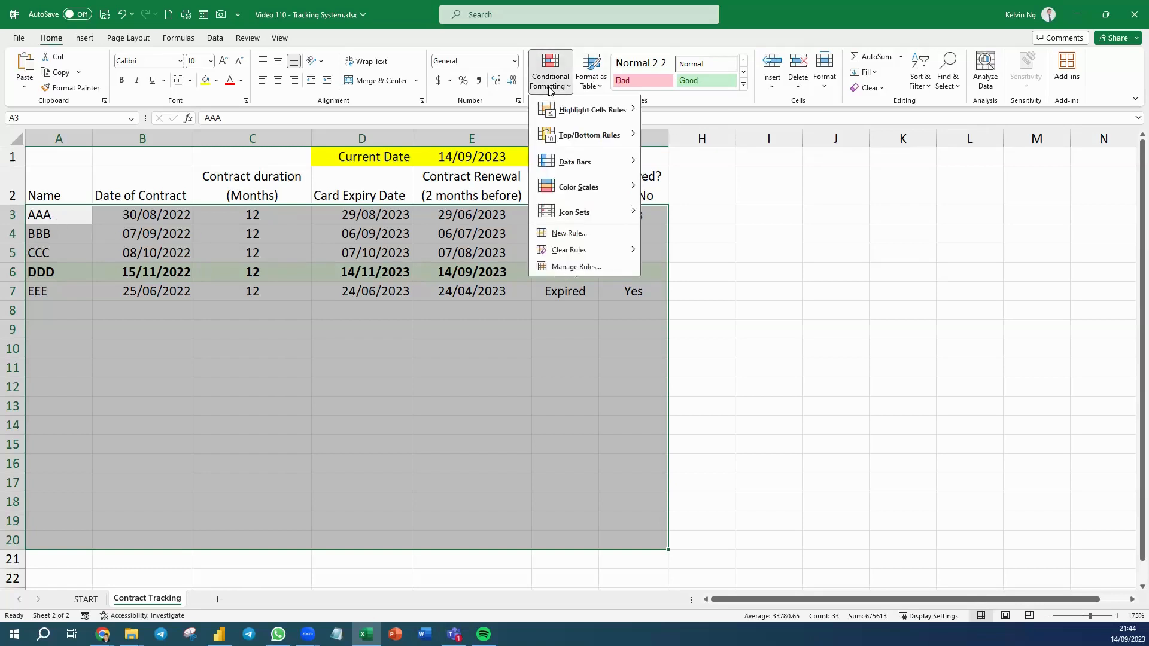
{"action": "left_click", "coordinate": [571, 233]}
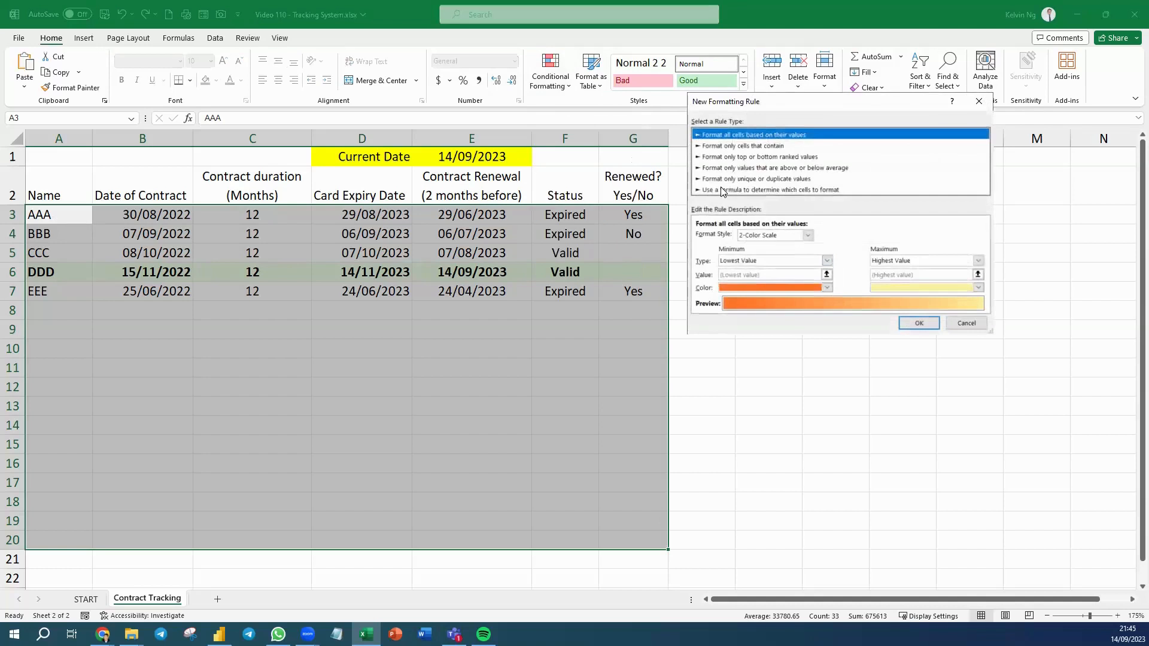
{"action": "left_click", "coordinate": [725, 191]}
{"action": "left_click", "coordinate": [716, 238]}
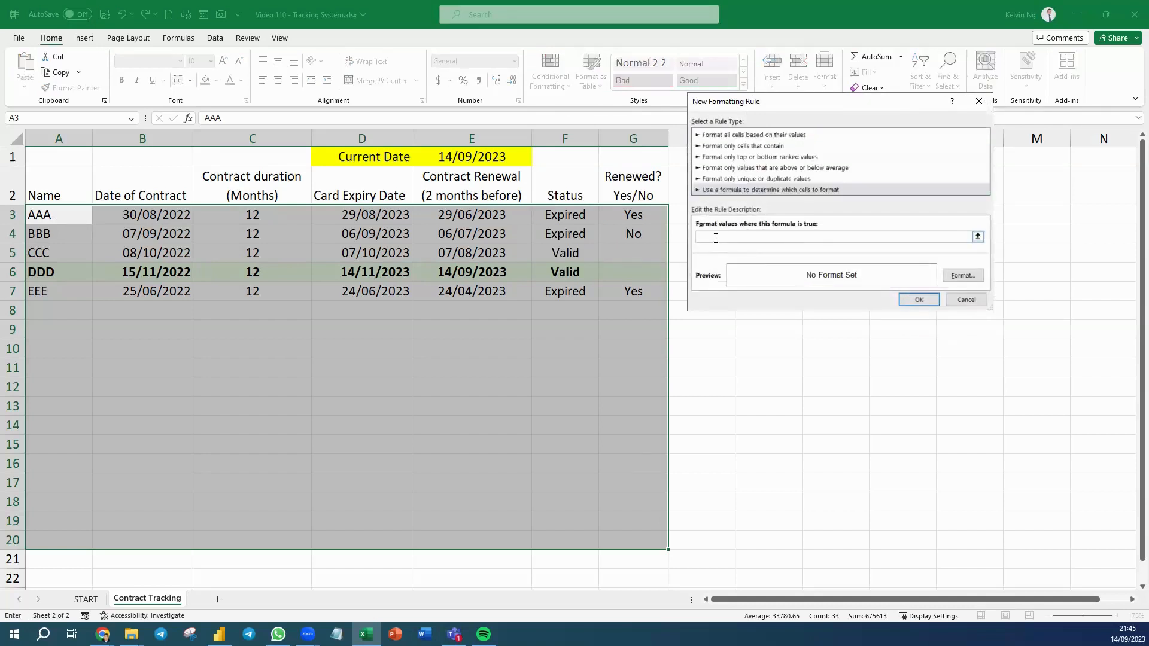
{"action": "type", "text": "="}
{"action": "left_click", "coordinate": [583, 218]}
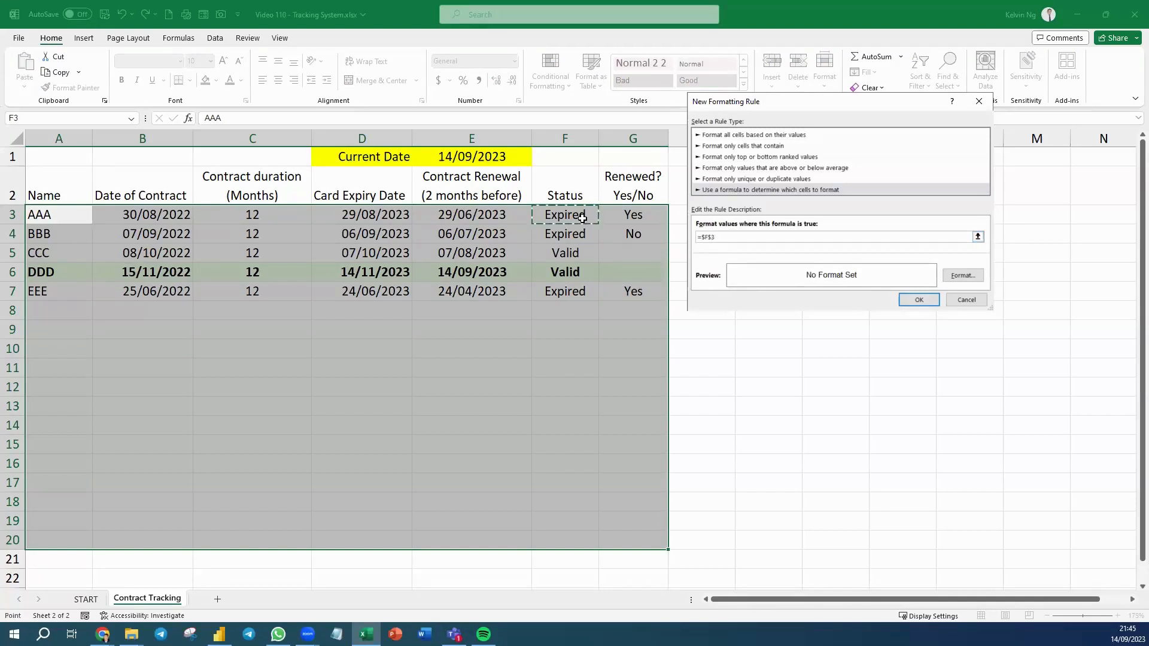
{"action": "key", "text": "BackSpace"}
{"action": "key", "text": "BackSpace"}
{"action": "key", "text": "BackSpace"}
{"action": "type", "text": "and("}
{"action": "left_click", "coordinate": [582, 218]}
{"action": "key", "text": "F4"}
{"action": "type", "text": "=\"Expired\","}
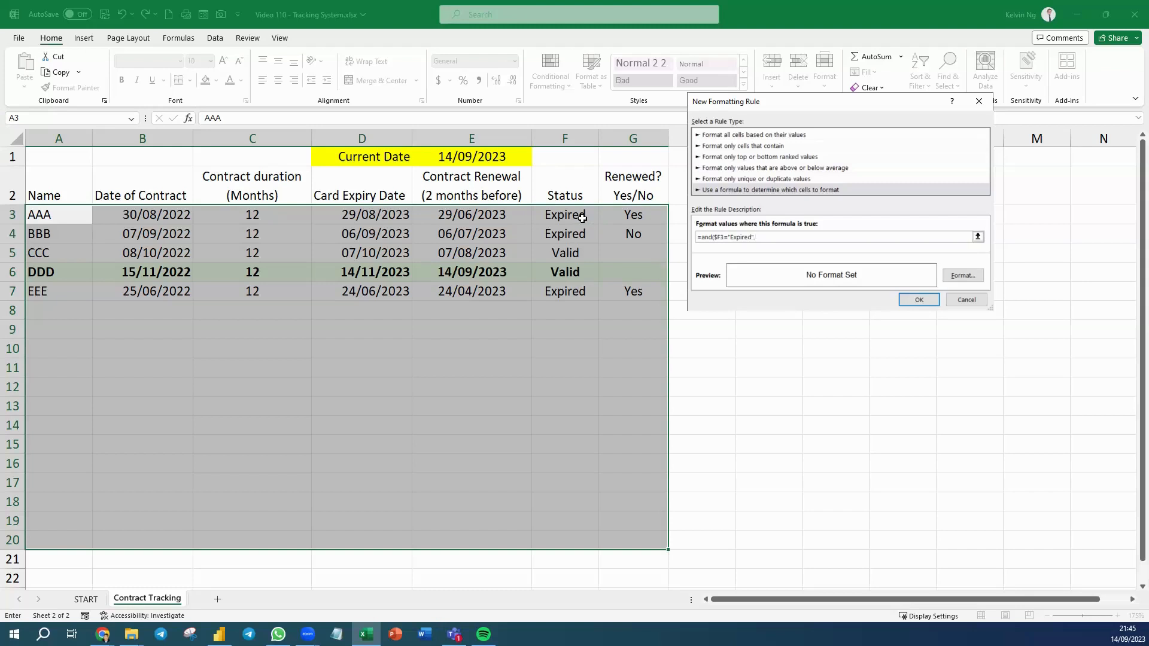
Complete the AND formula with the condition that the Renewed column equals No, $G3="No".
{"action": "left_click", "coordinate": [649, 216]}
{"action": "key", "text": "F4"}
{"action": "key", "text": "F4"}
{"action": "type", "text": "=\"No"}
Give the expired-contract rule a red fill and a bold light yellow font, and apply it to the table.
{"action": "left_click", "coordinate": [963, 275]}
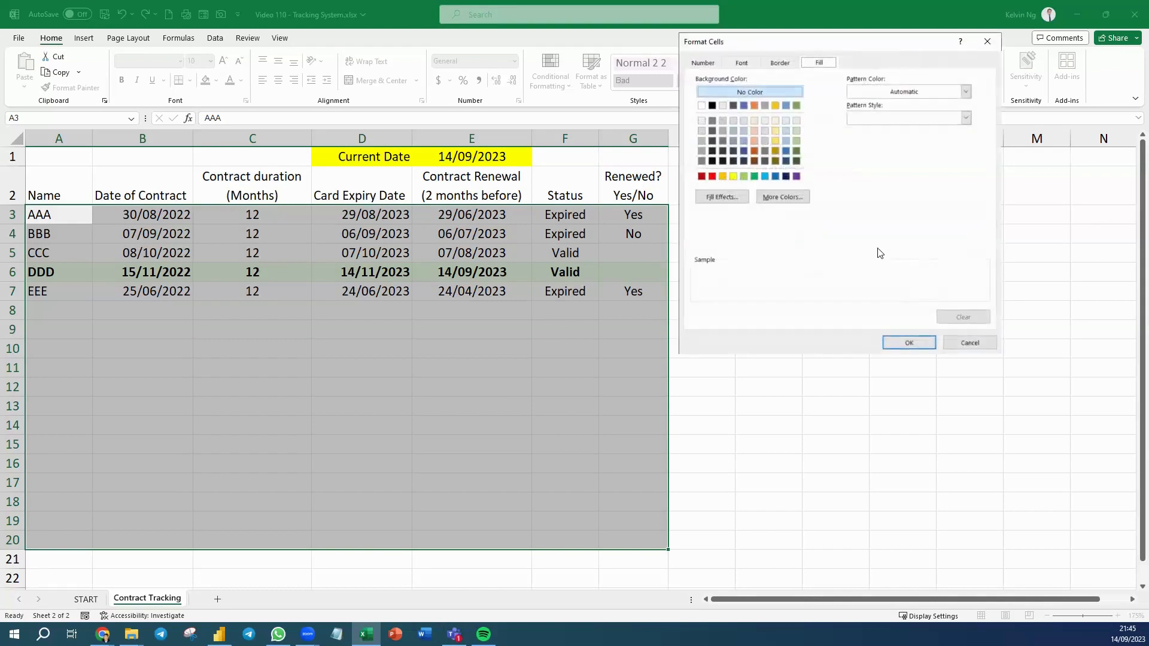
{"action": "left_click", "coordinate": [712, 176]}
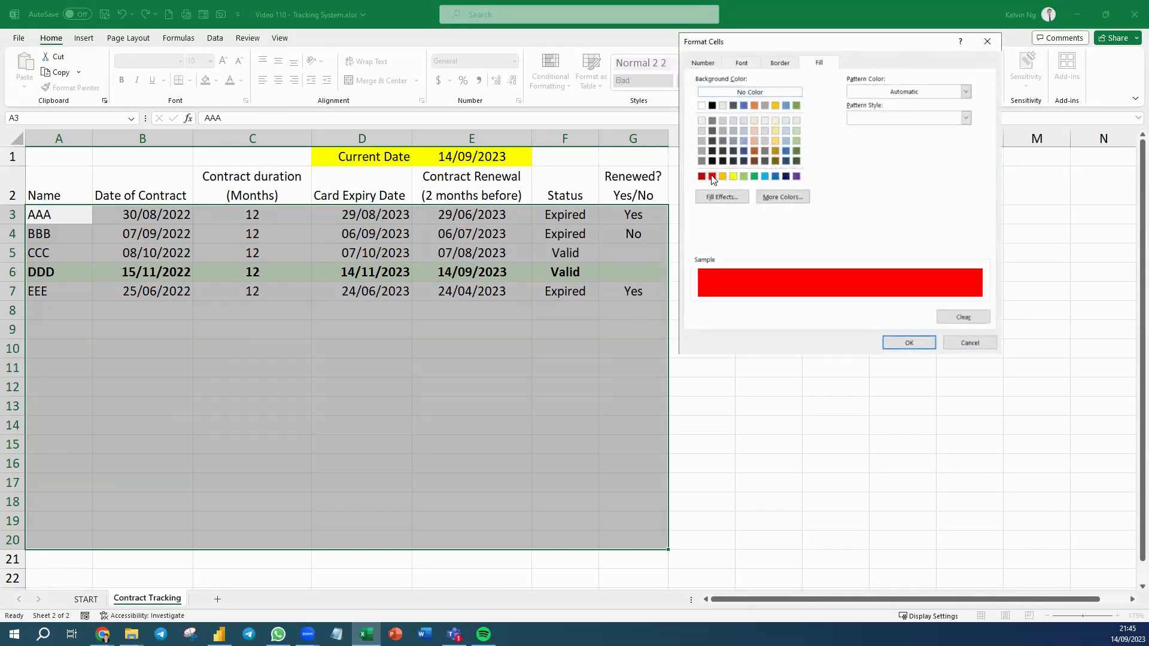
{"action": "left_click", "coordinate": [742, 63]}
{"action": "left_click", "coordinate": [901, 168]}
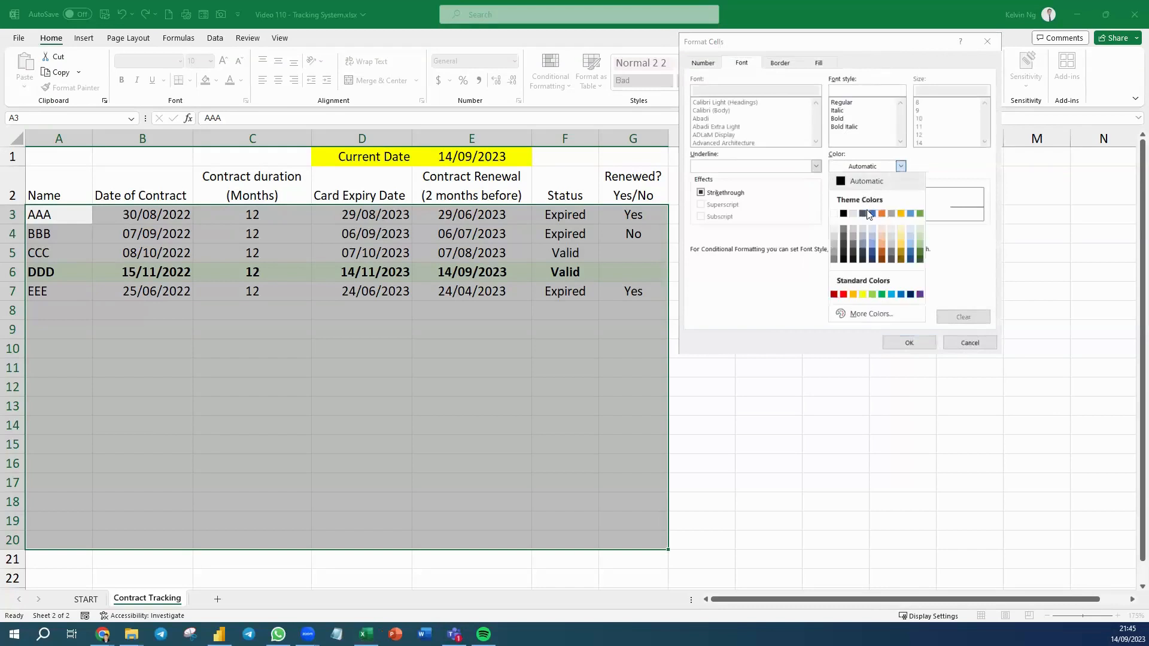
{"action": "left_click", "coordinate": [900, 225]}
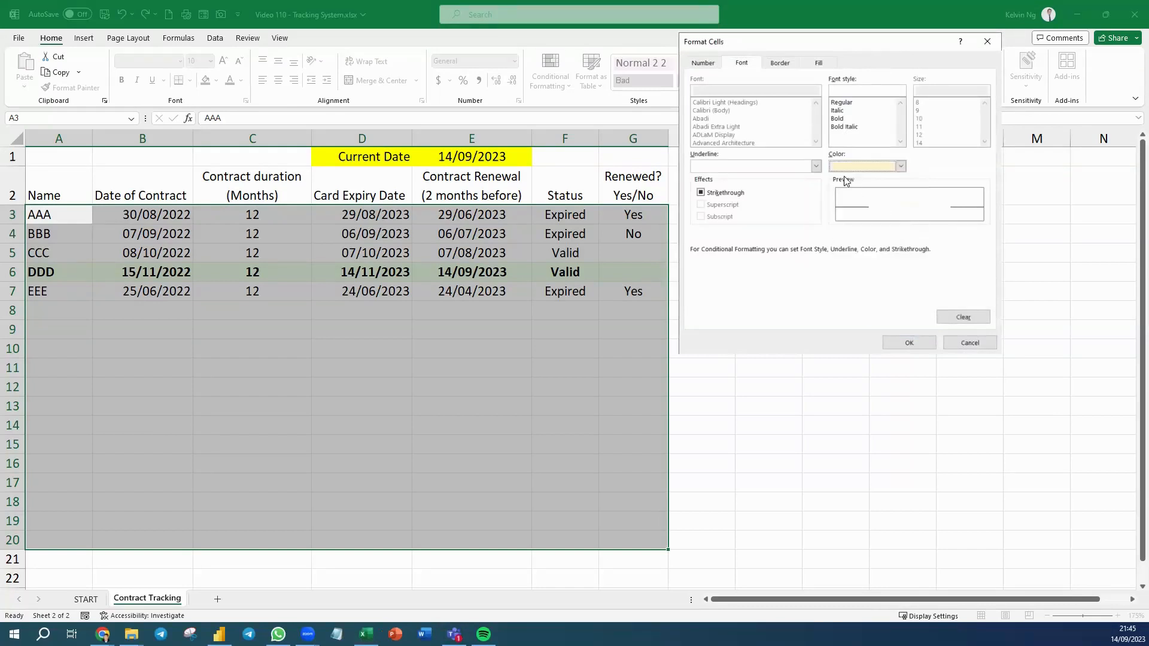
{"action": "left_click", "coordinate": [838, 118]}
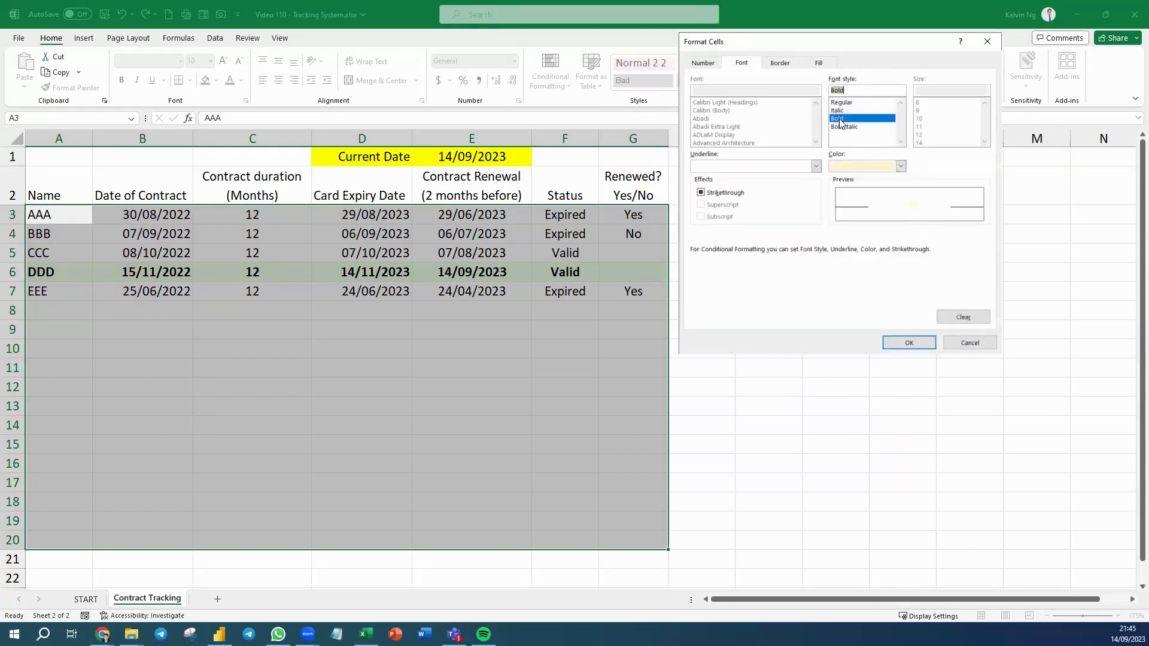
{"action": "left_click", "coordinate": [909, 342]}
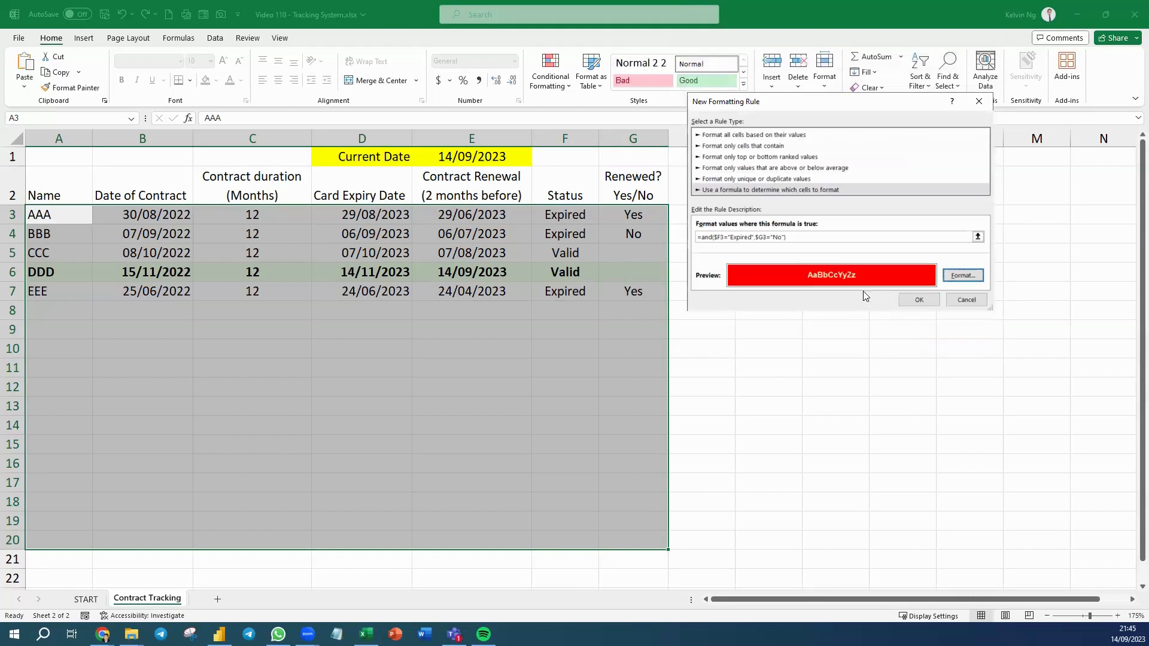
{"action": "left_click", "coordinate": [919, 301]}
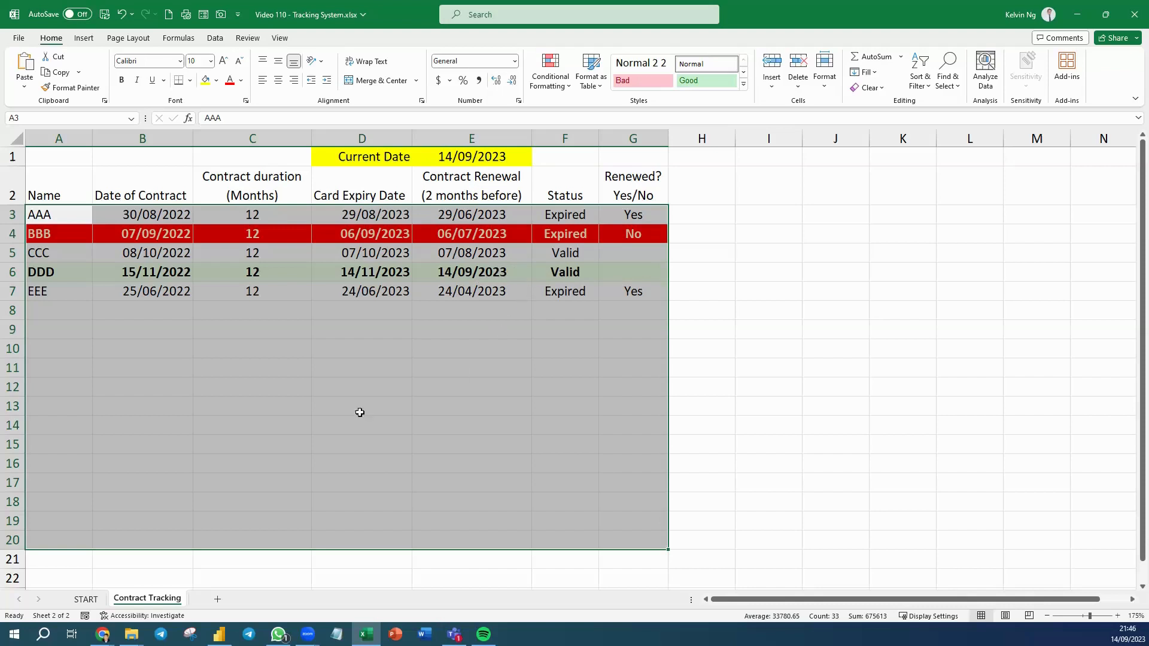
Switch to the START worksheet.
{"action": "left_click", "coordinate": [86, 599]}
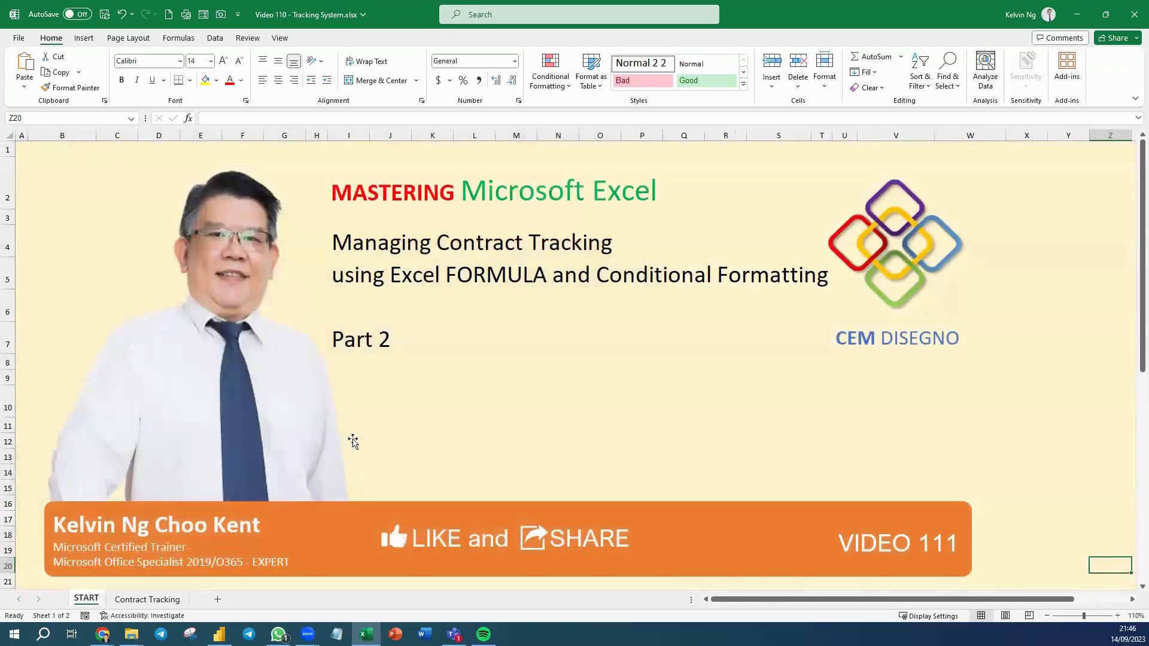